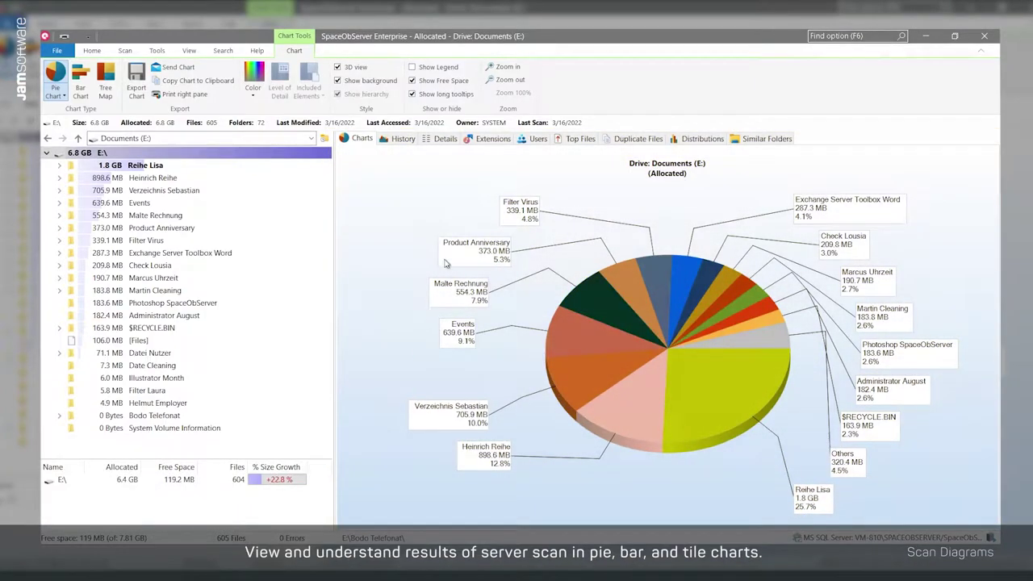
Chart the Verzeichnis Sebastian, Product Anniversary, Check Lousia and Photoshop SpaceObServer folders in turn
{"action": "left_click", "coordinate": [190, 191]}
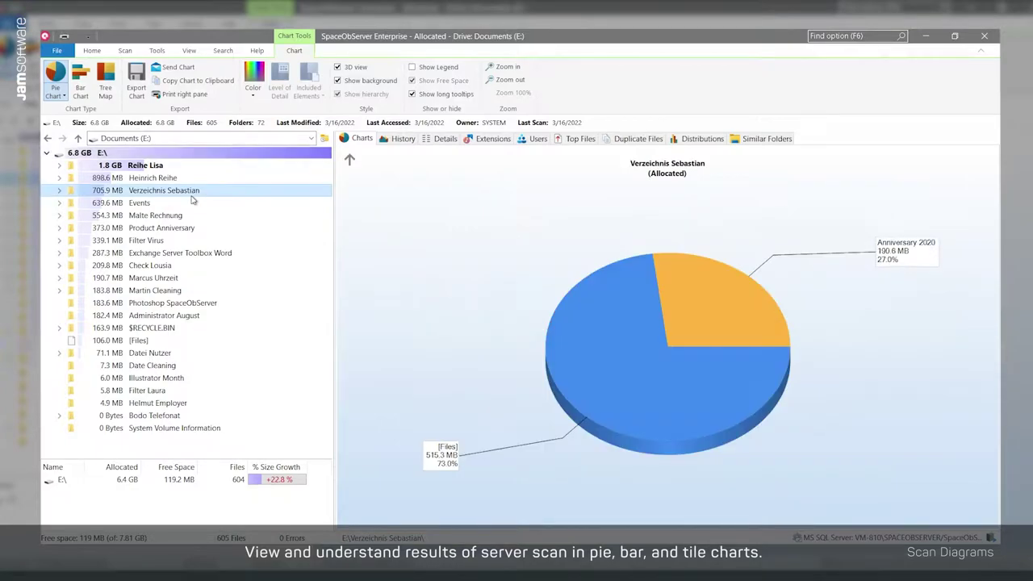
{"action": "left_click", "coordinate": [187, 229]}
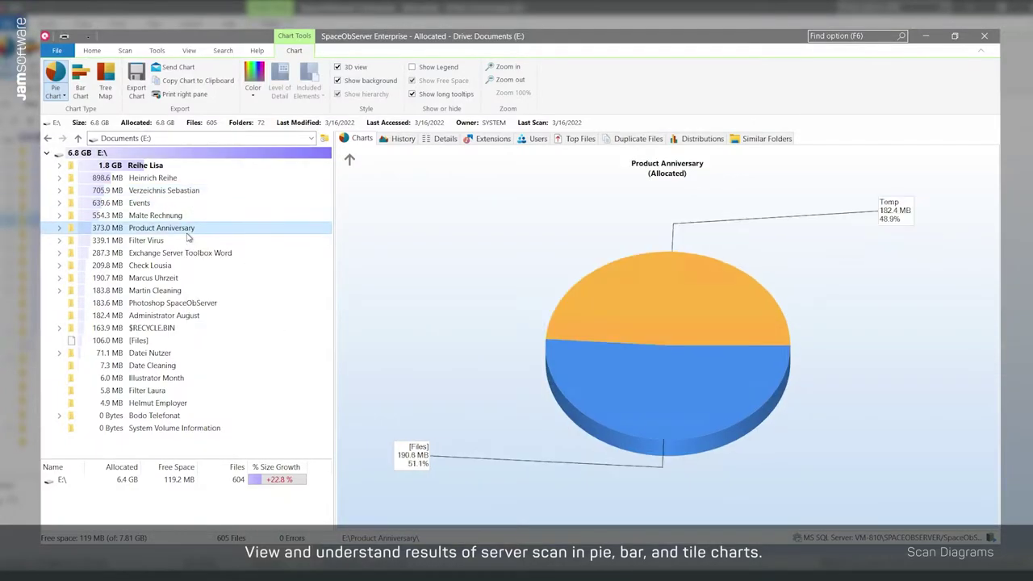
{"action": "left_click", "coordinate": [183, 266]}
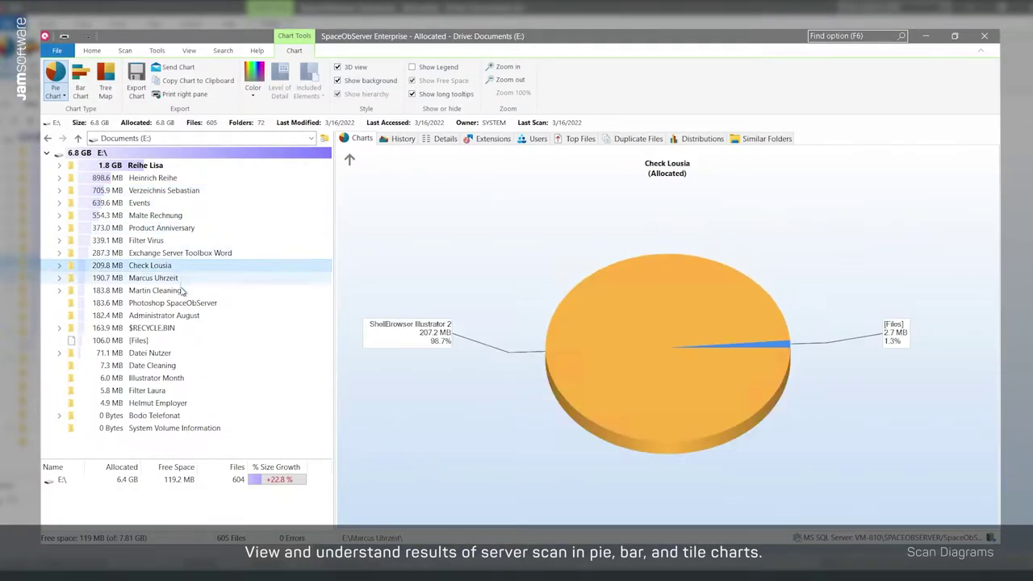
{"action": "left_click", "coordinate": [186, 303]}
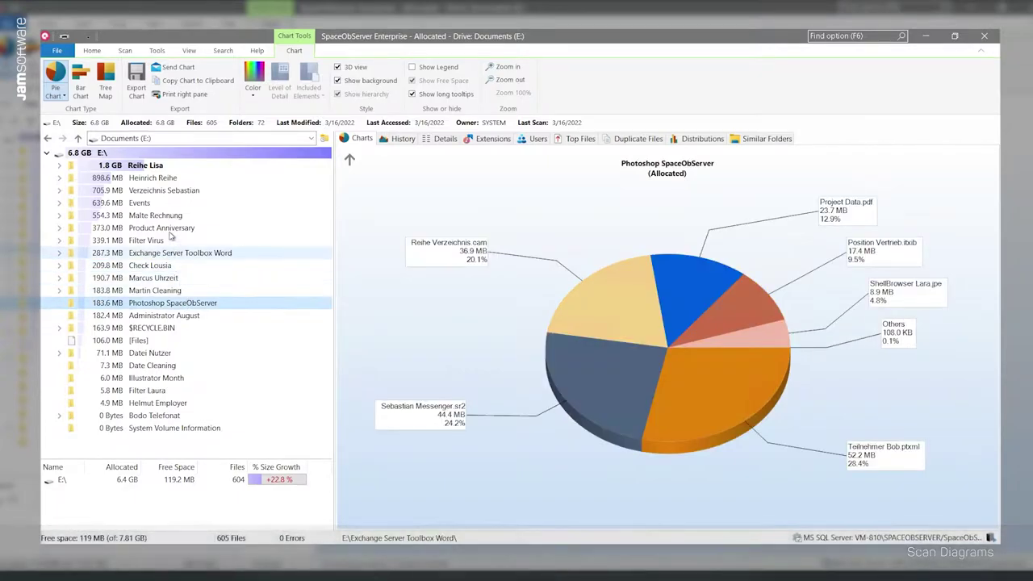
Return the chart to drive E:, view it as a bar chart, then as a tree map
{"action": "left_click", "coordinate": [159, 153]}
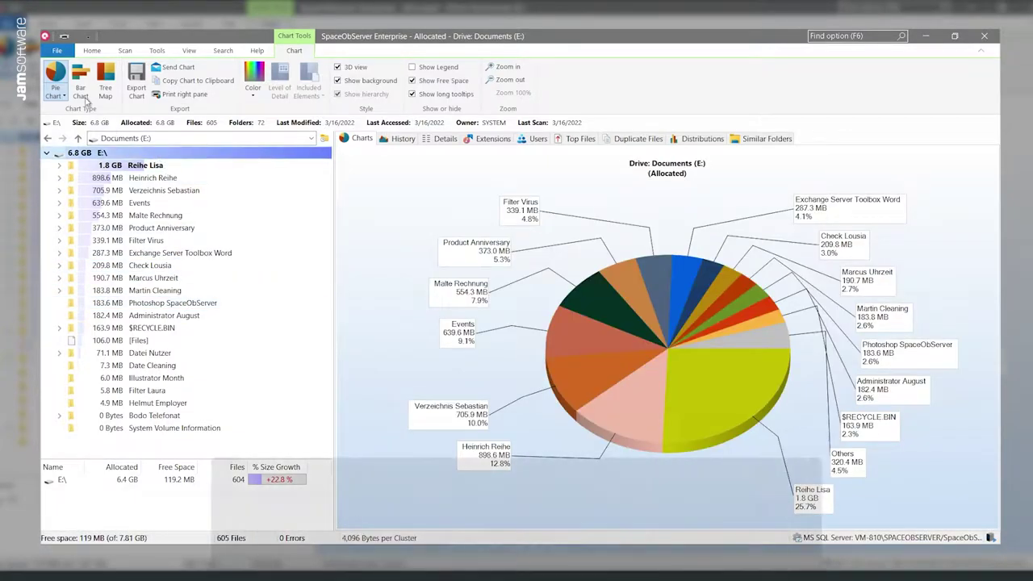
{"action": "left_click", "coordinate": [79, 85]}
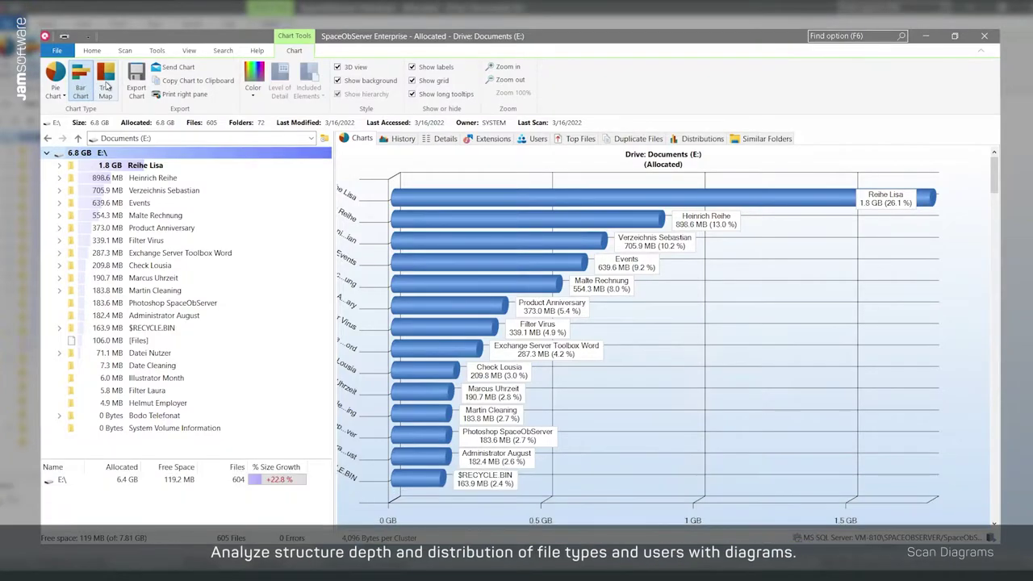
{"action": "left_click", "coordinate": [106, 84]}
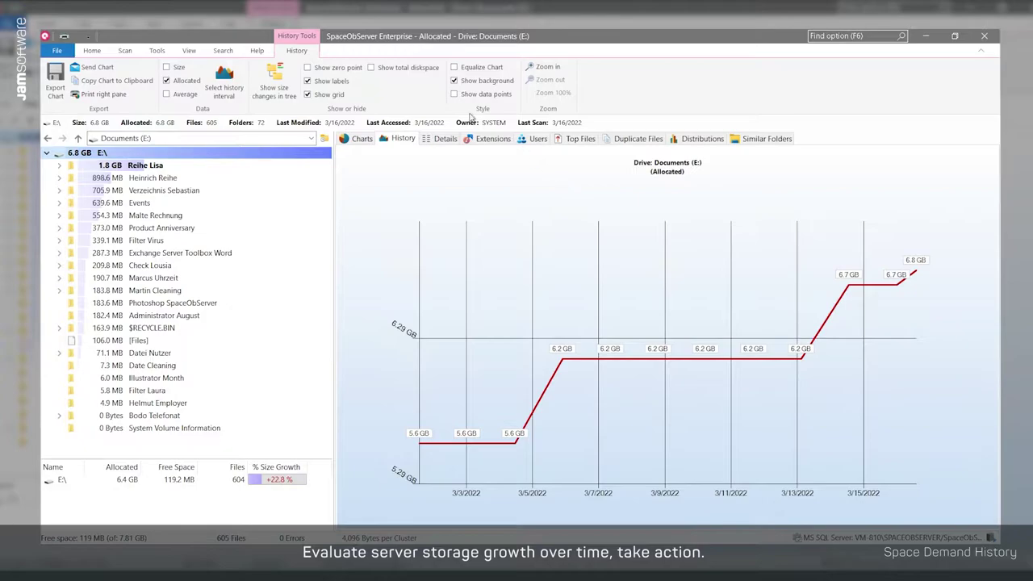
Switch to the Details view listing drive E:'s folders with sizes, allocation and dates
{"action": "left_click", "coordinate": [409, 71]}
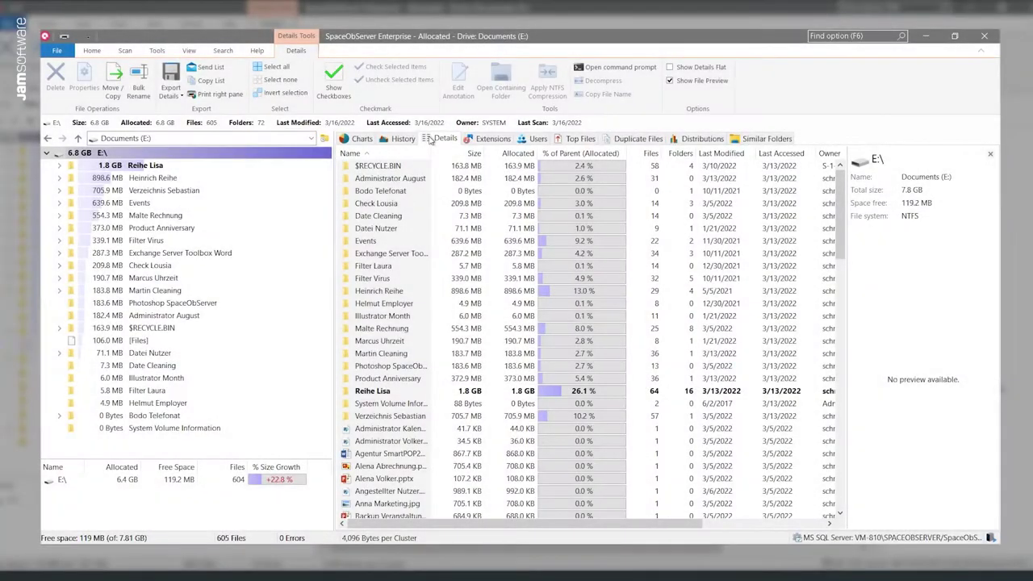
Sort the details list by Size, then by % of Parent, then by Owner
{"action": "left_click", "coordinate": [472, 154]}
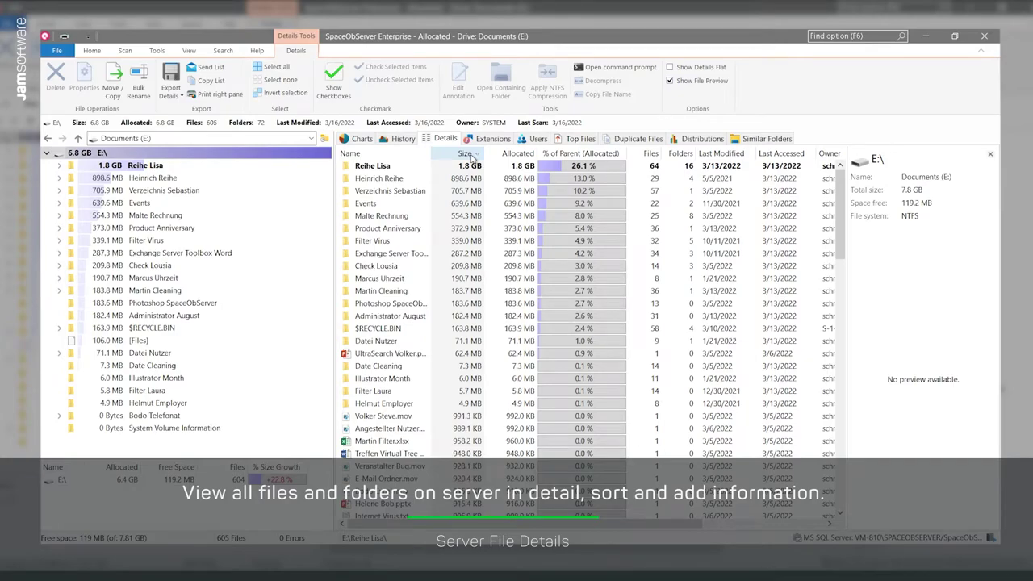
{"action": "left_click", "coordinate": [583, 154]}
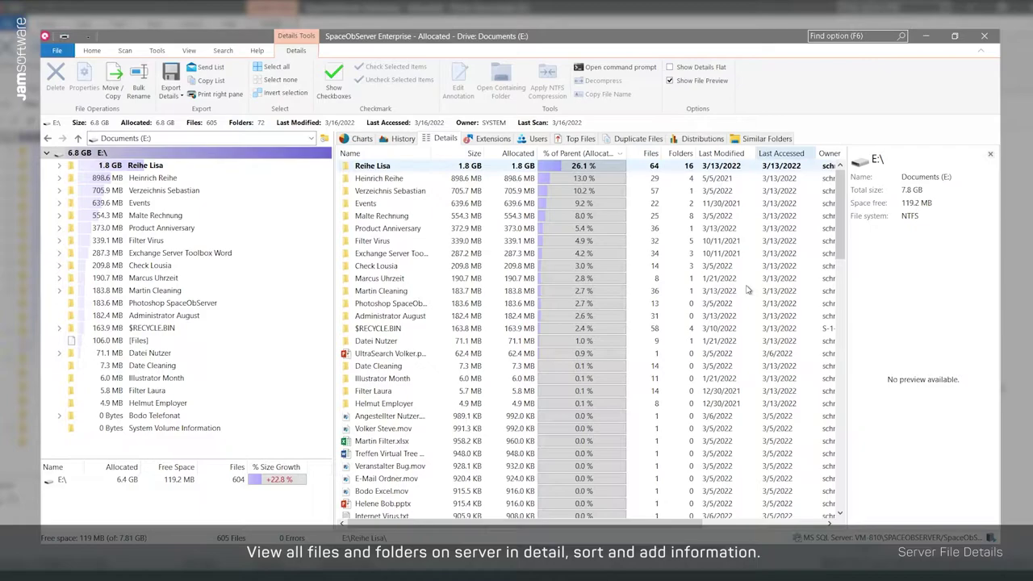
{"action": "left_click_drag", "start_coordinate": [654, 526], "coordinate": [751, 526]}
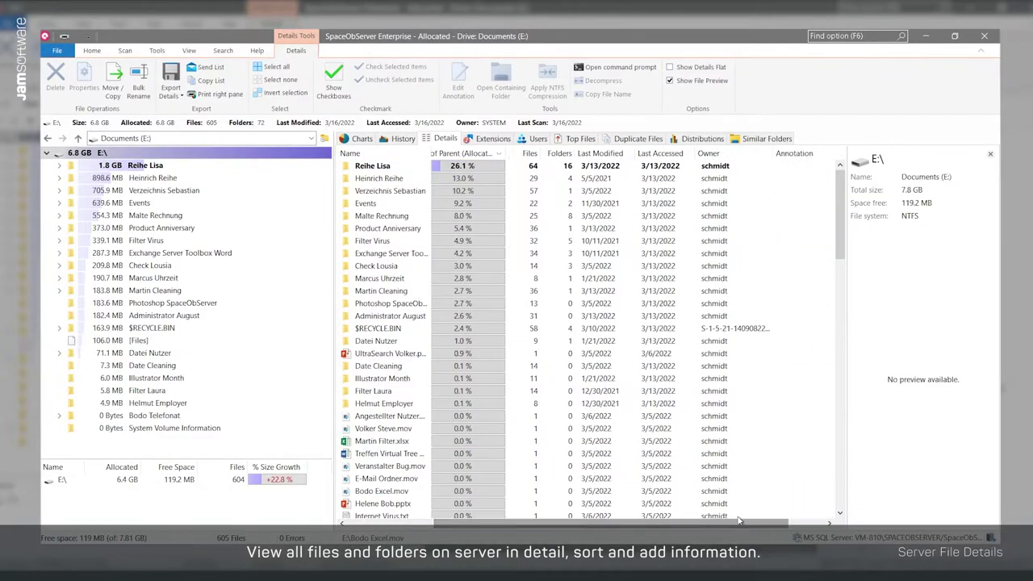
{"action": "left_click", "coordinate": [707, 155]}
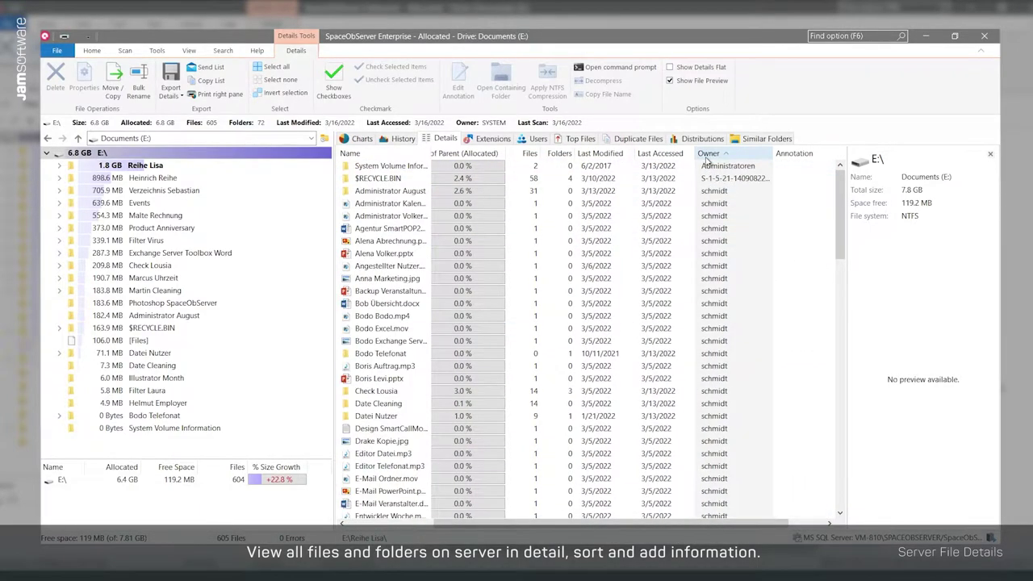
Add a % Growth (Allocated) column and sort the list by it, smallest first
{"action": "right_click", "coordinate": [759, 159]}
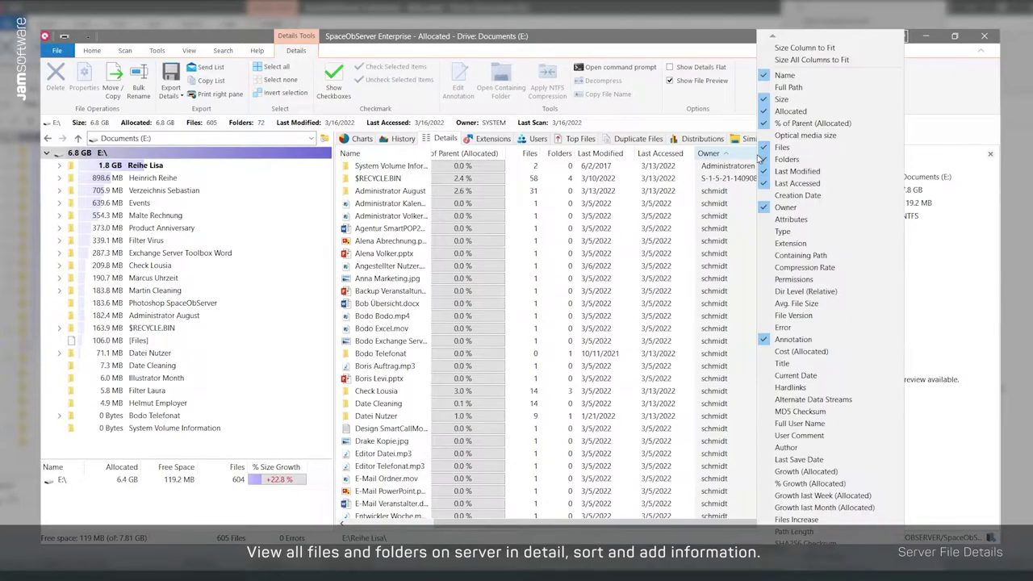
{"action": "left_click", "coordinate": [812, 489]}
{"action": "left_click", "coordinate": [772, 492]}
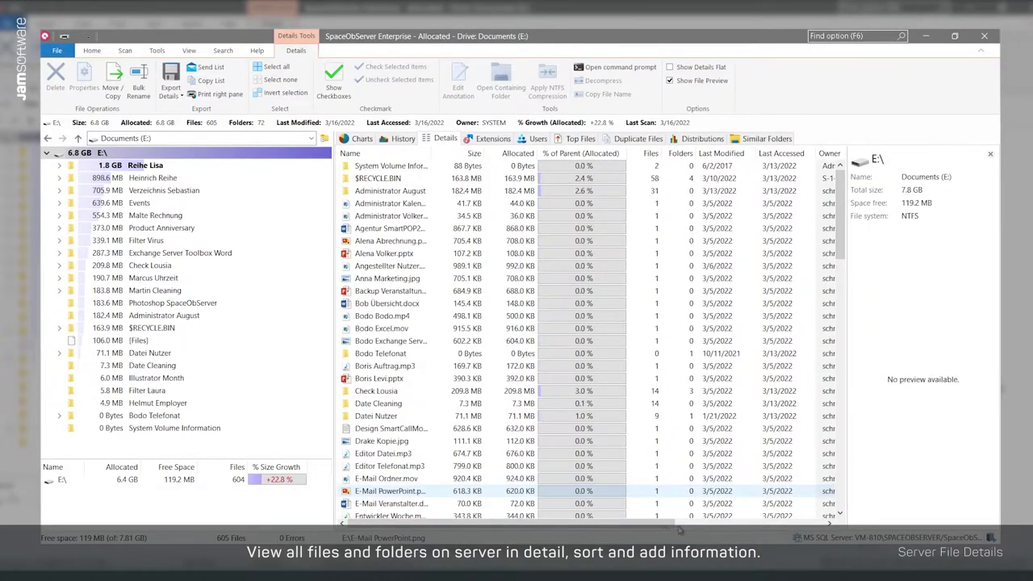
{"action": "left_click_drag", "start_coordinate": [659, 526], "coordinate": [802, 526]}
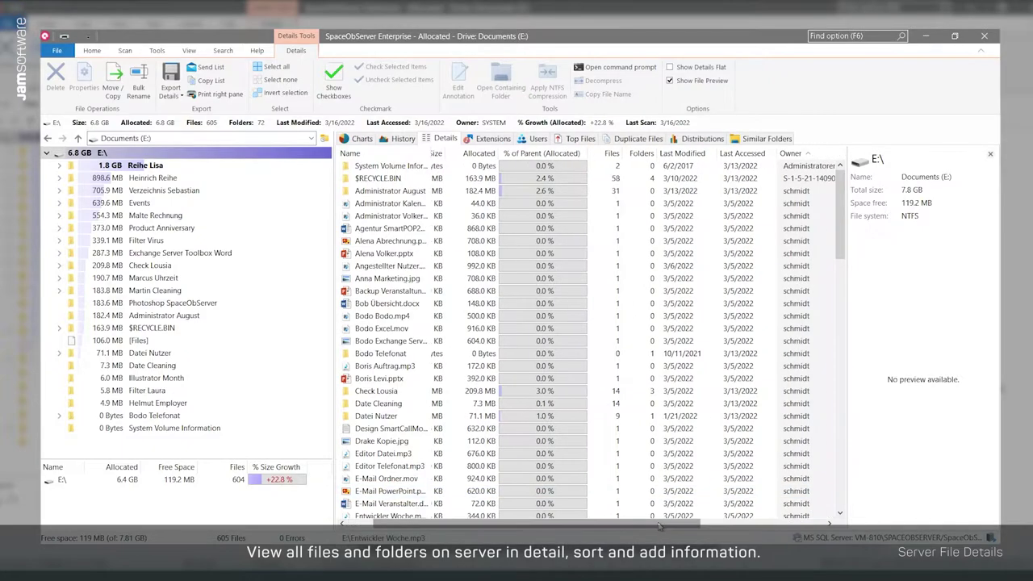
{"action": "left_click", "coordinate": [800, 153]}
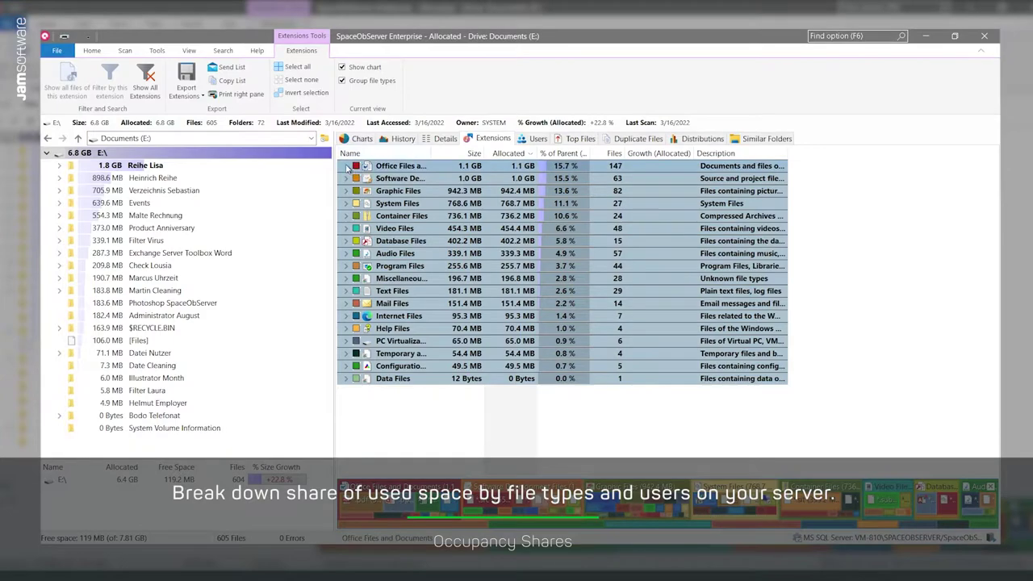
Expand Office and Graphic Files extensions, then show usage by user with Growth (Allocated) widened
{"action": "left_click", "coordinate": [346, 166]}
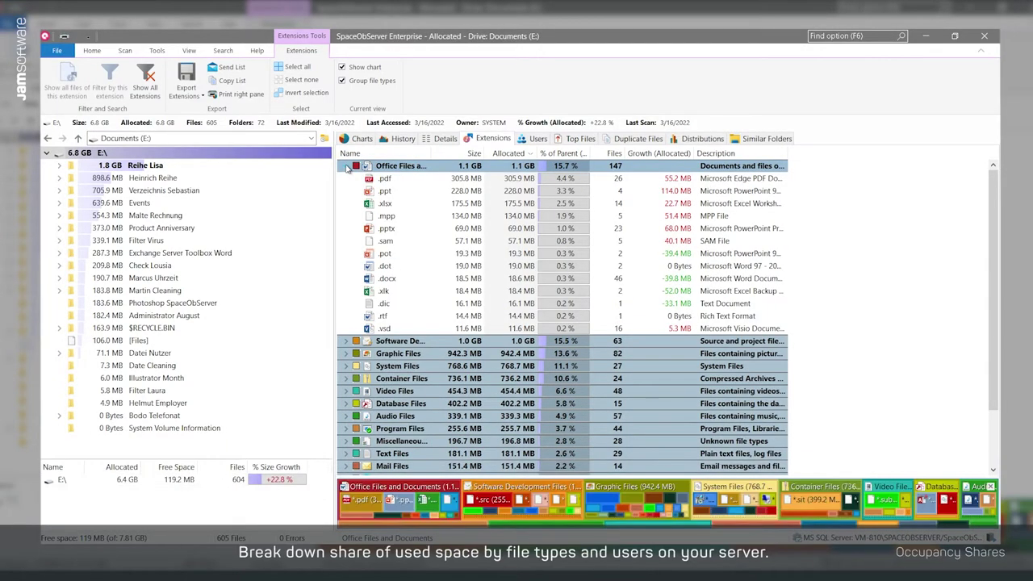
{"action": "left_click", "coordinate": [346, 356]}
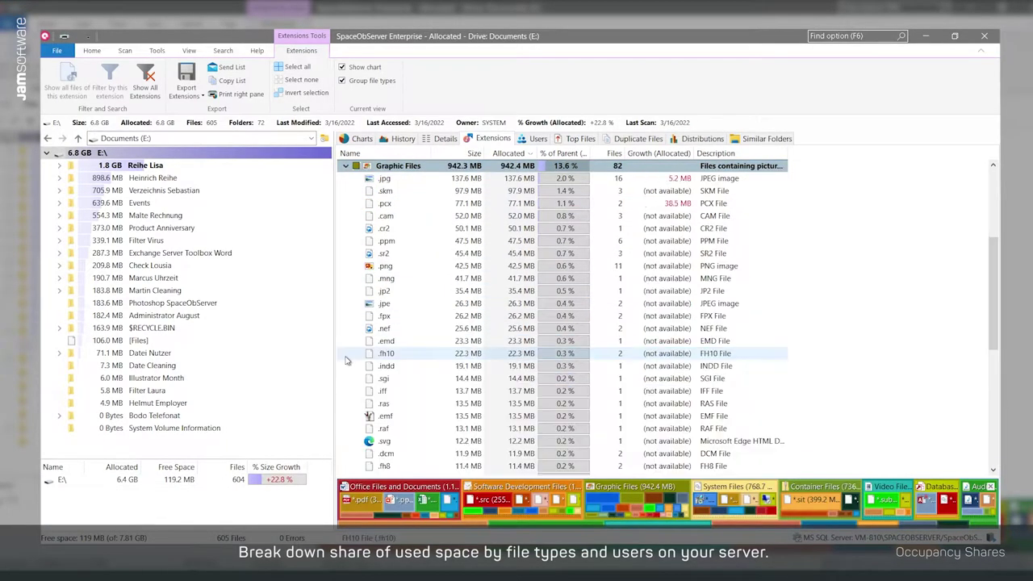
{"action": "left_click", "coordinate": [533, 139]}
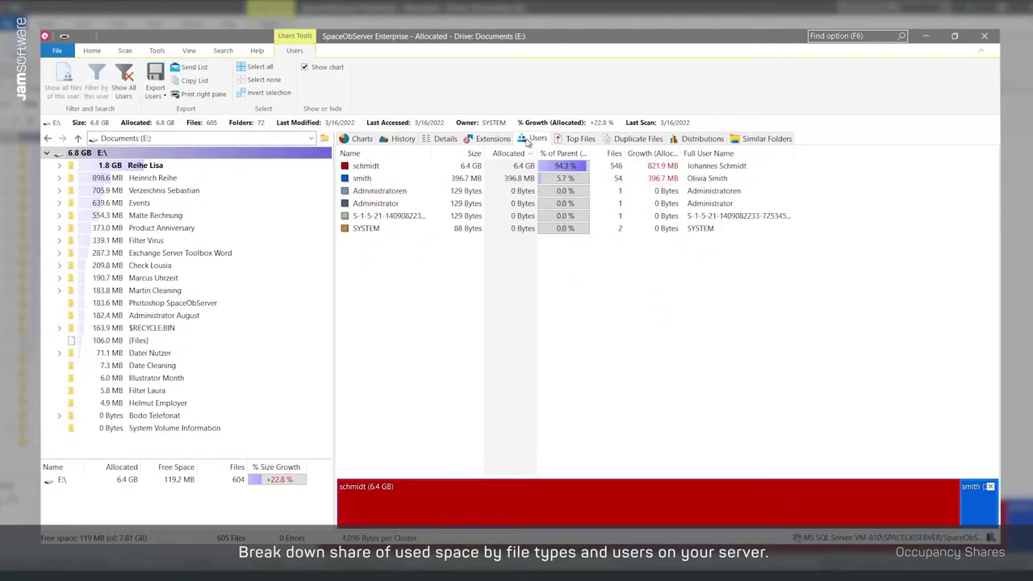
{"action": "left_click_drag", "start_coordinate": [681, 153], "coordinate": [708, 153]}
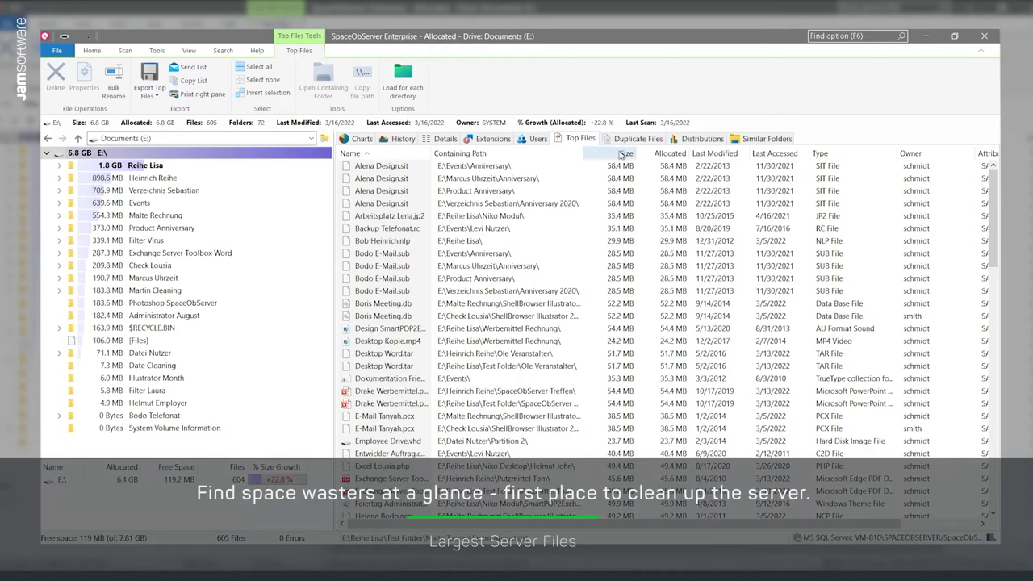
Sort Top Files by size and delete the largest file, UltraSearch Volker.pptx
{"action": "left_click", "coordinate": [617, 154]}
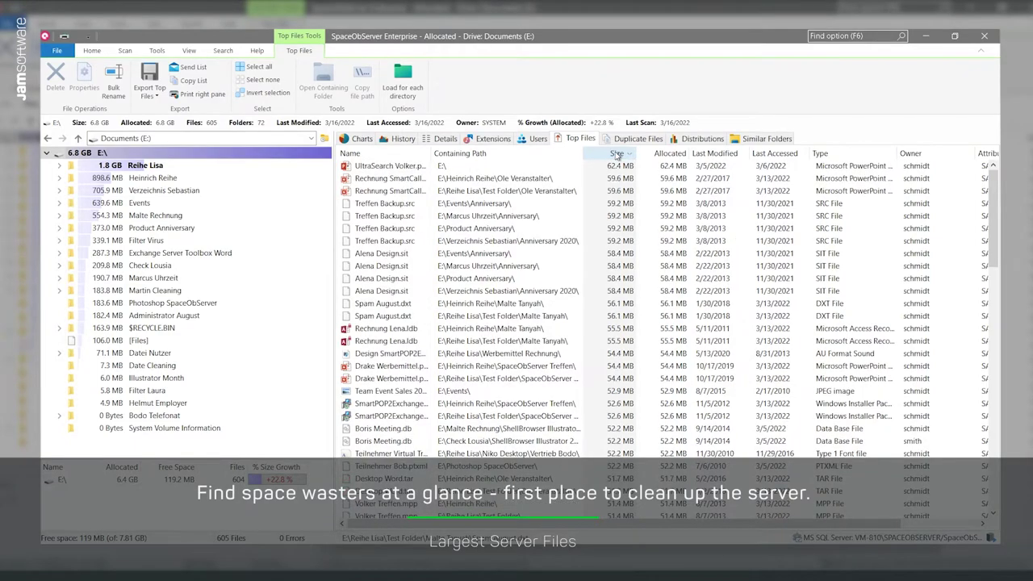
{"action": "left_click", "coordinate": [493, 167]}
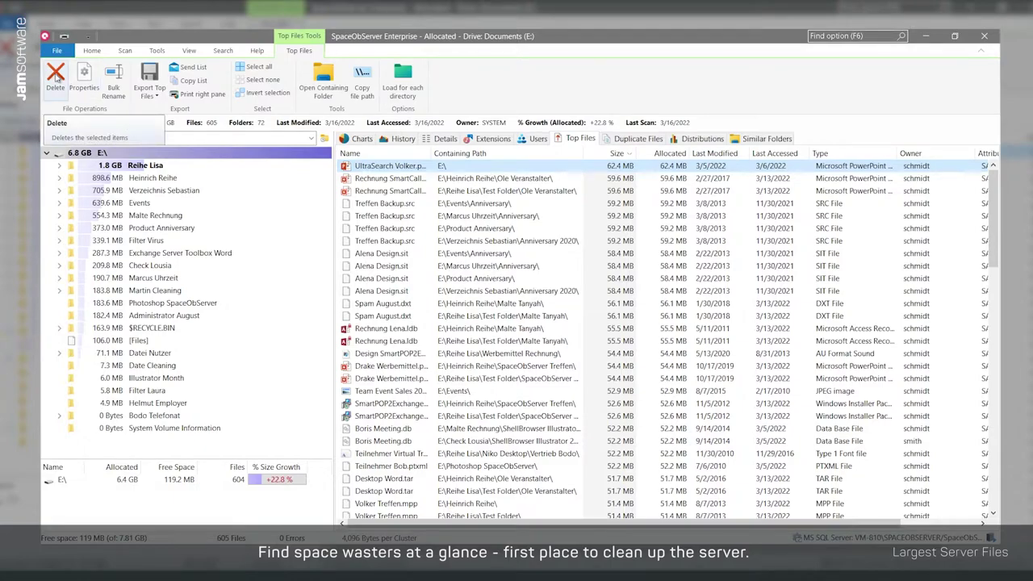
{"action": "left_click", "coordinate": [57, 78]}
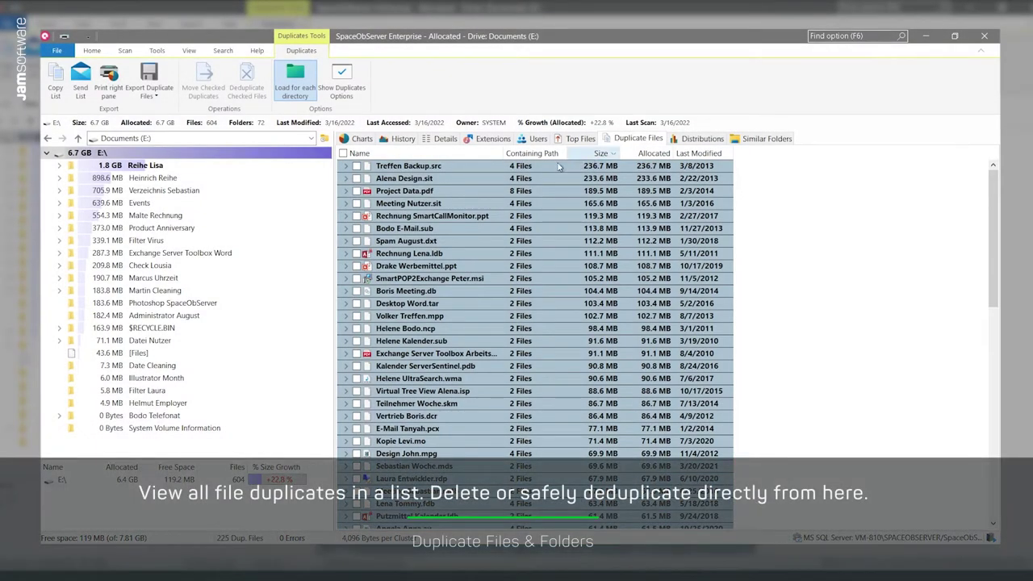
Expand the Treffen Backup.src and Project Data.pdf groups and check the Treffen Backup.src copies
{"action": "left_click", "coordinate": [343, 166]}
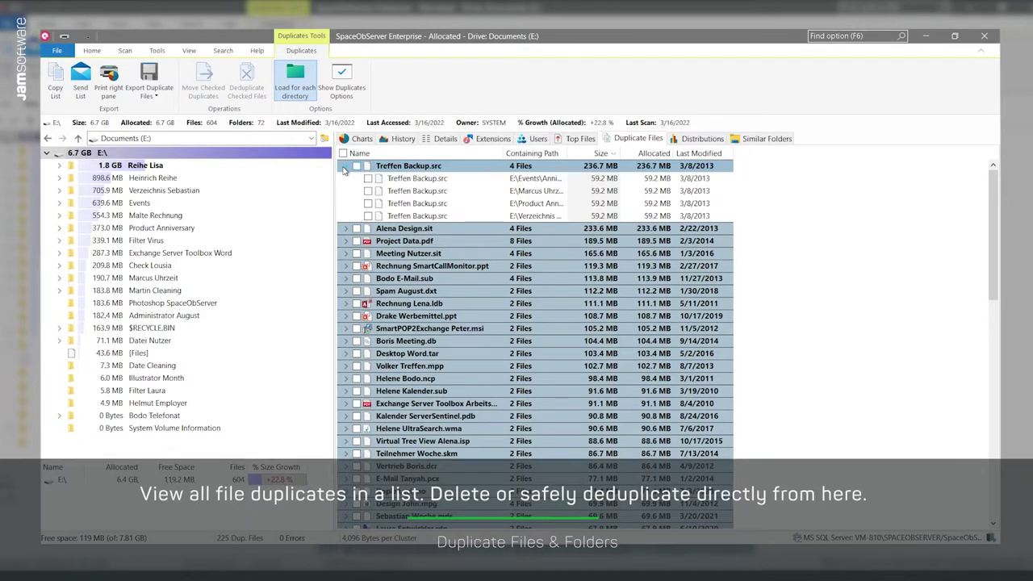
{"action": "left_click", "coordinate": [346, 242]}
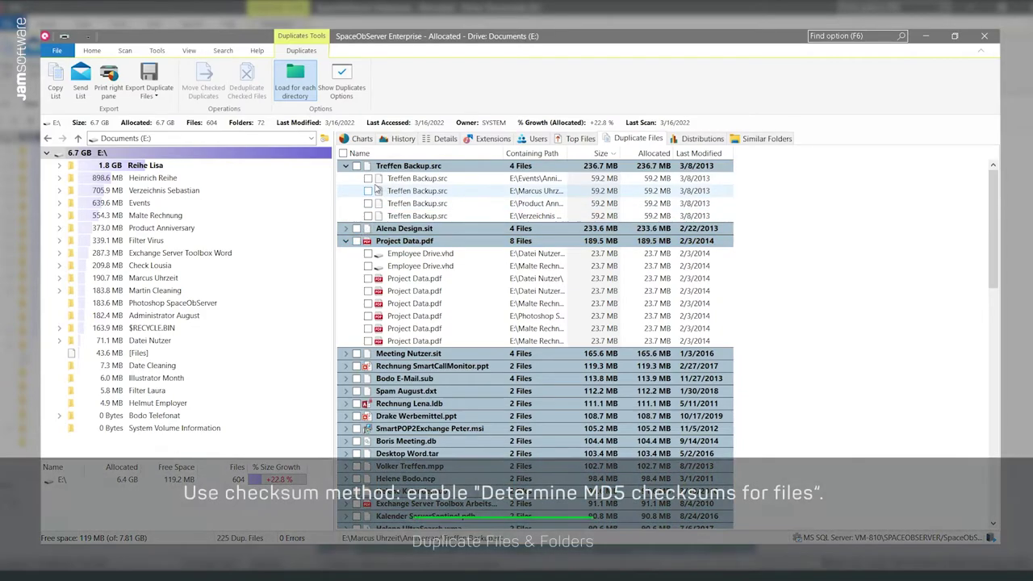
{"action": "left_click", "coordinate": [371, 180]}
{"action": "left_click", "coordinate": [368, 179]}
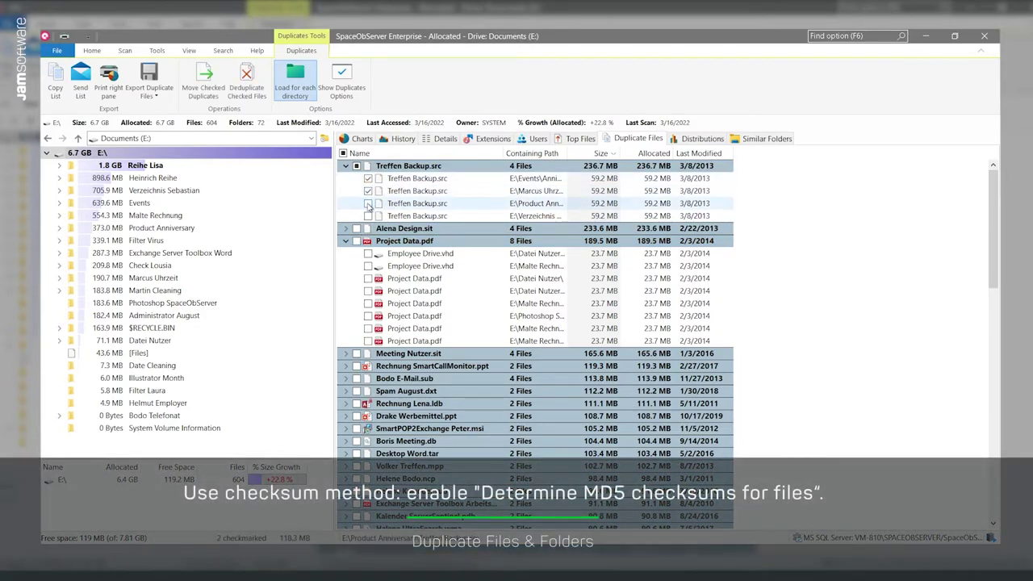
Cancel deduplicating the checked files and show the Similar Folders comparison
{"action": "left_click", "coordinate": [250, 79]}
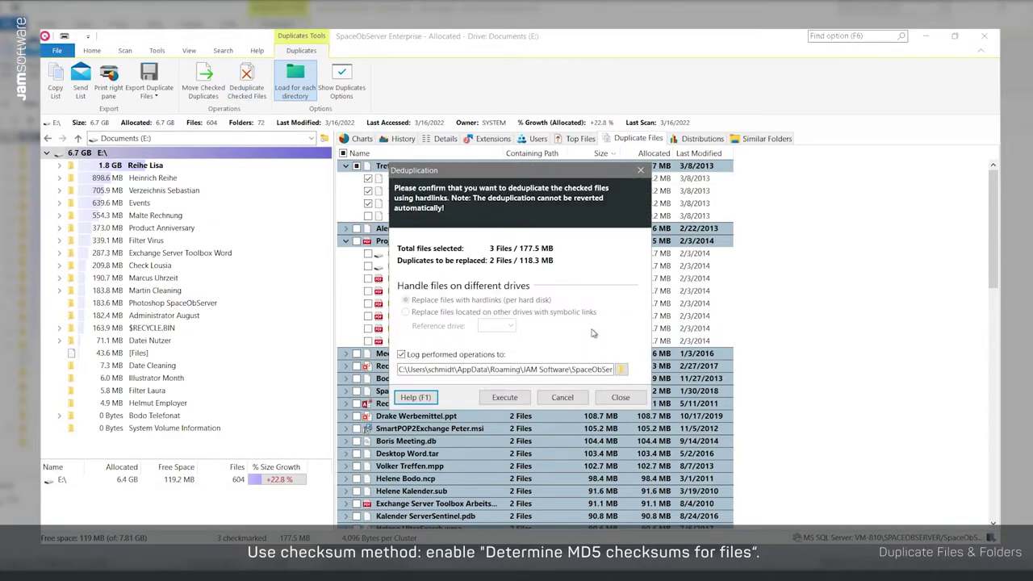
{"action": "left_click", "coordinate": [563, 397]}
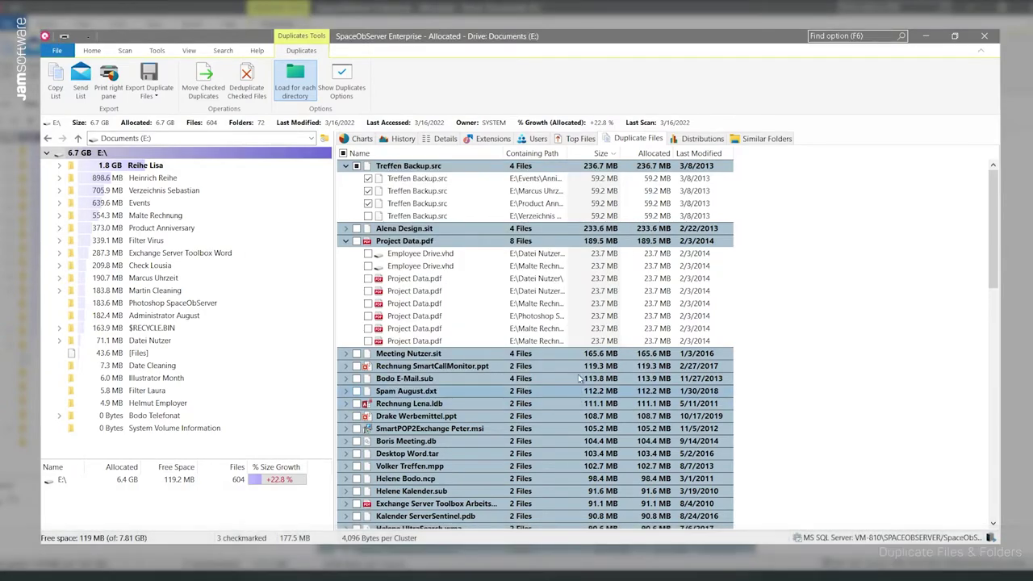
{"action": "left_click", "coordinate": [749, 141]}
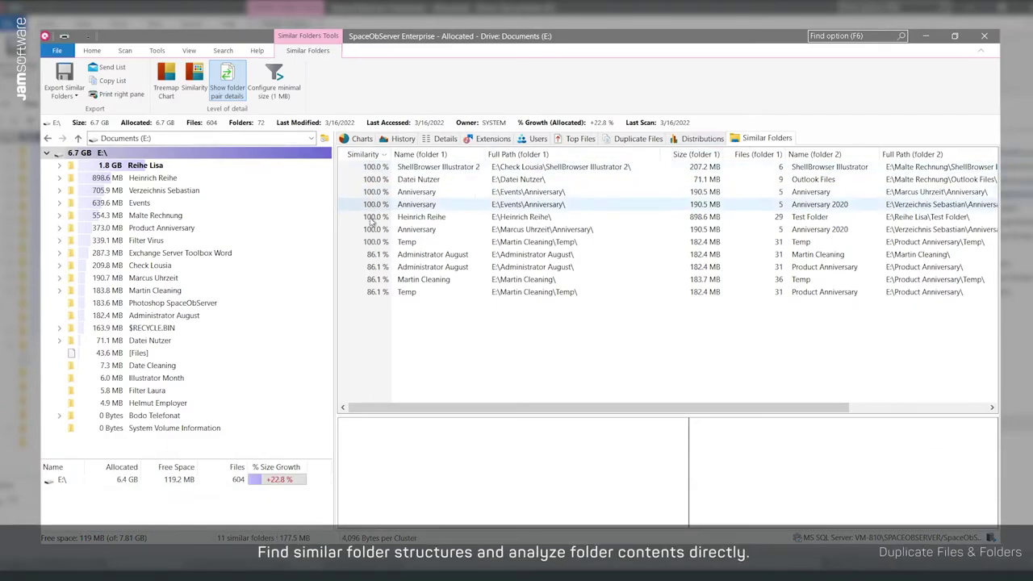
Compare the Administrator August and Martin Cleaning folders' contents in the lower panes
{"action": "left_click", "coordinate": [411, 255]}
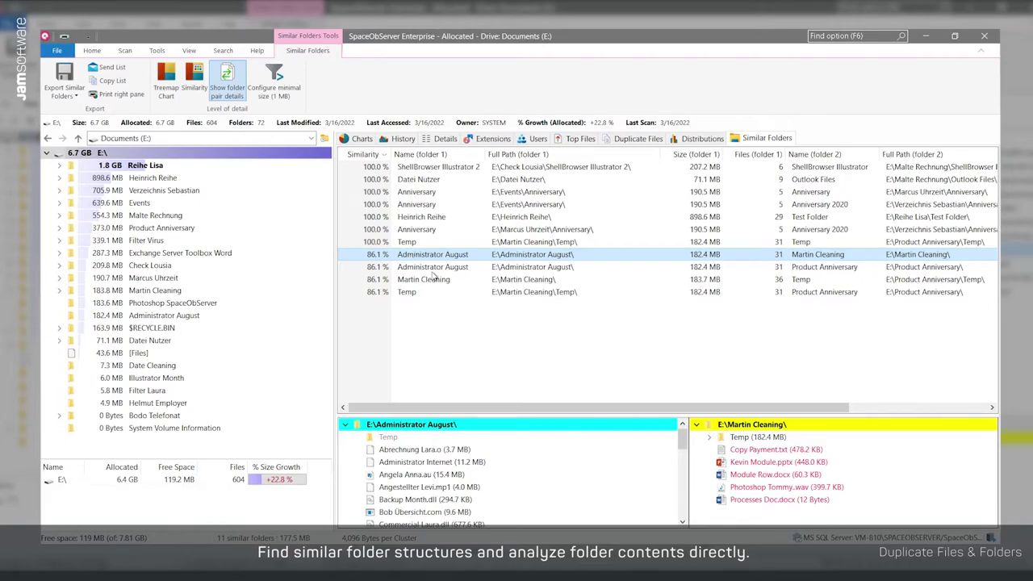
{"action": "left_click_drag", "start_coordinate": [683, 441], "coordinate": [693, 518]}
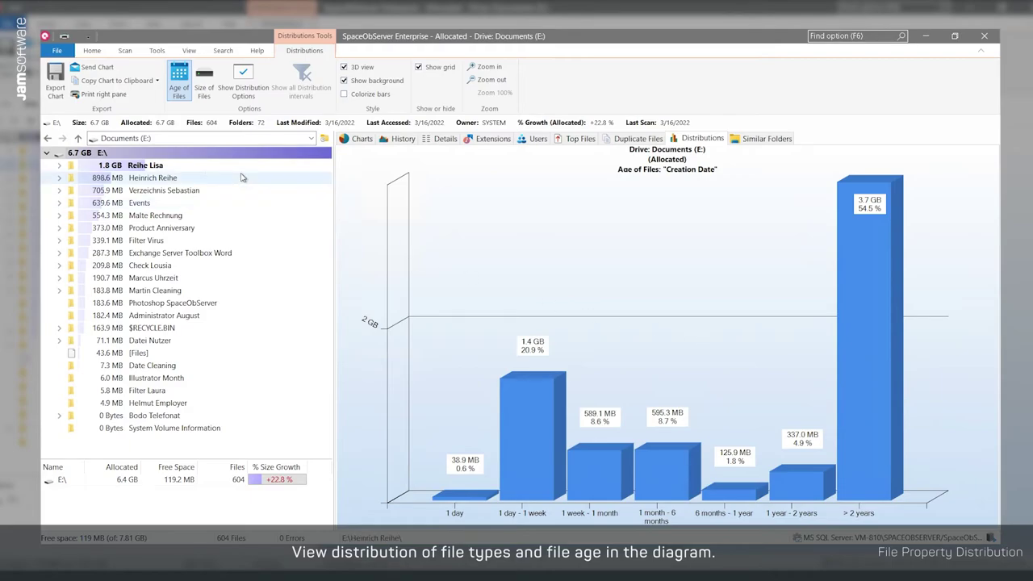
Chart file ages for Heinrich Reihe, Malte Rechnung, Filter Virus, Martin Cleaning, then Administrator August
{"action": "left_click", "coordinate": [197, 177]}
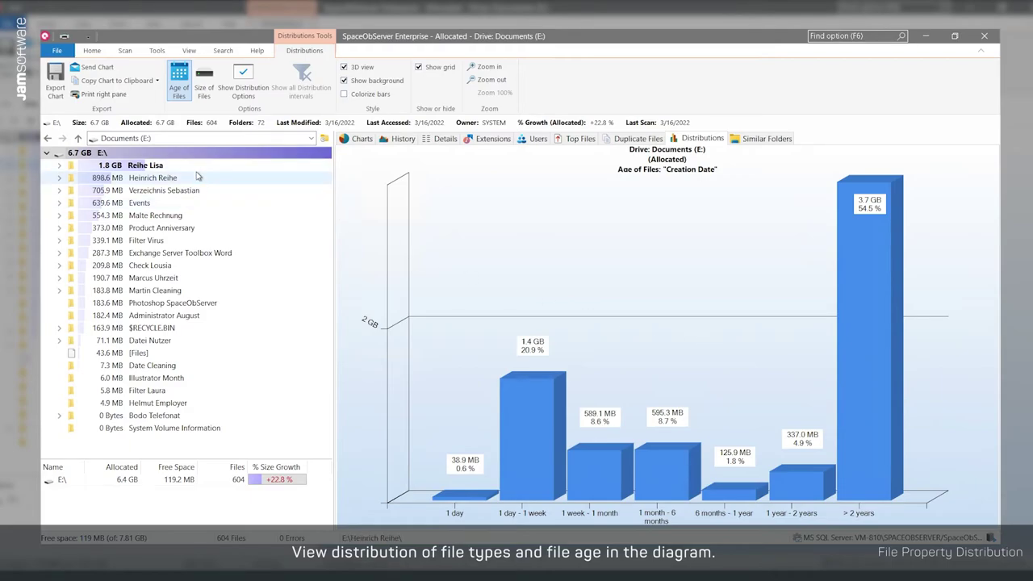
{"action": "left_click", "coordinate": [184, 215]}
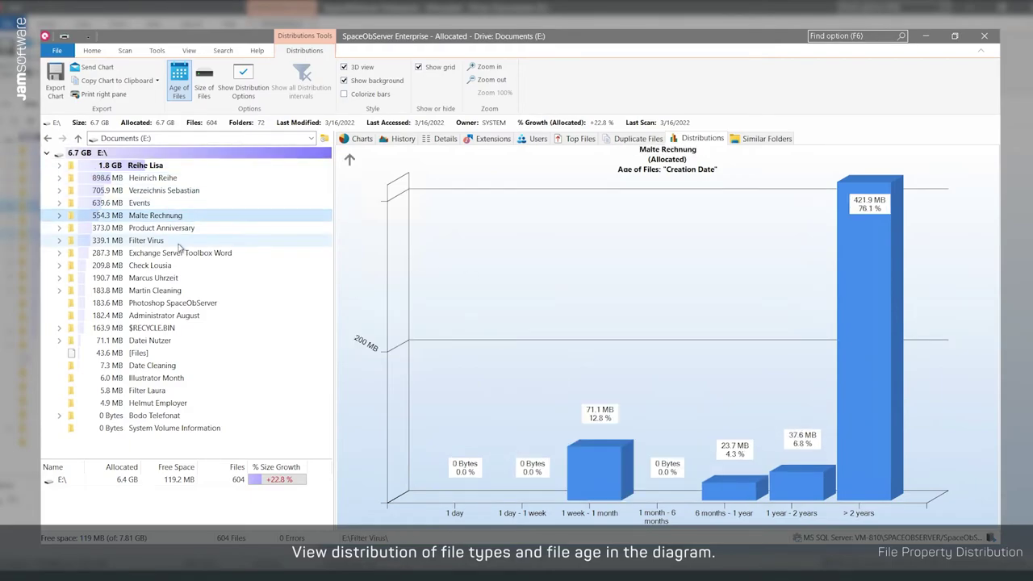
{"action": "left_click", "coordinate": [181, 240]}
{"action": "left_click", "coordinate": [180, 290]}
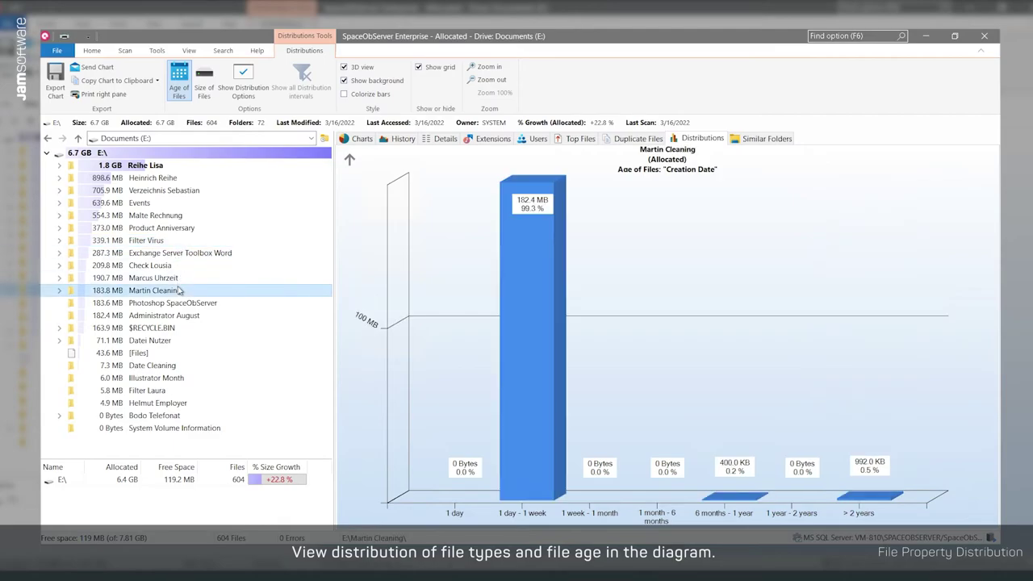
{"action": "left_click", "coordinate": [178, 315]}
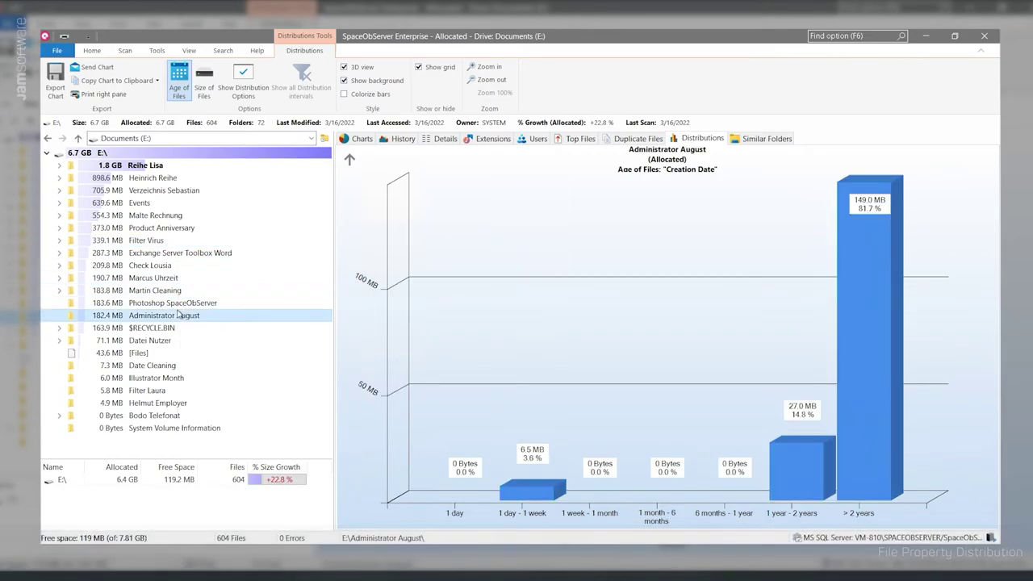